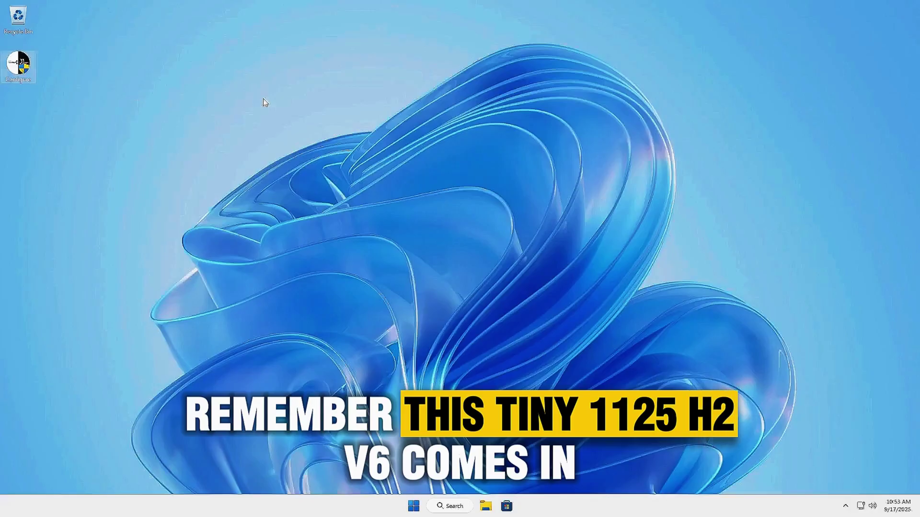
- Run the Configure desktop app as administrator, allow it to make changes, and move its window toward the middle of the desktop
right_click(11, 66)
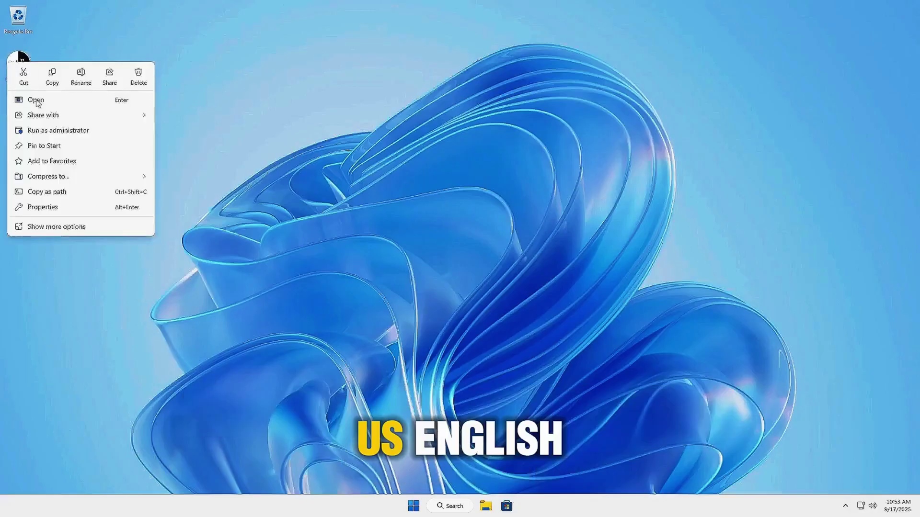
click(48, 130)
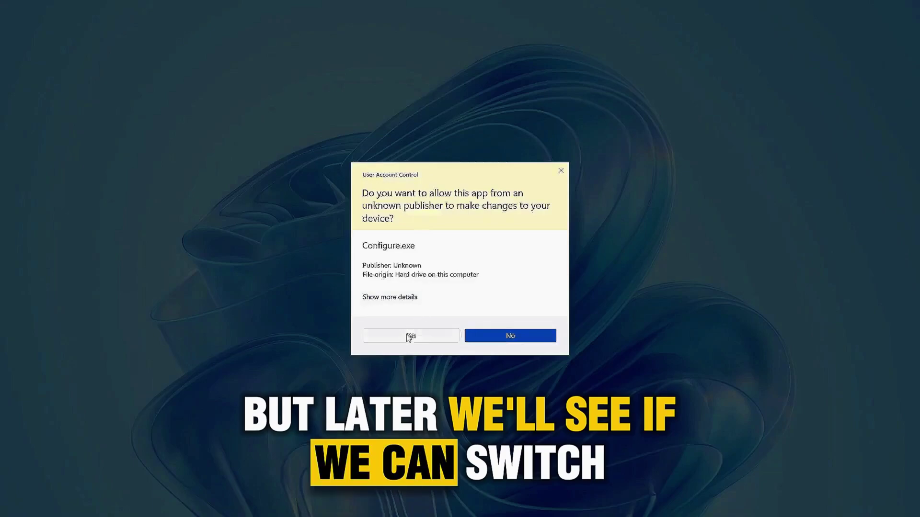
click(411, 336)
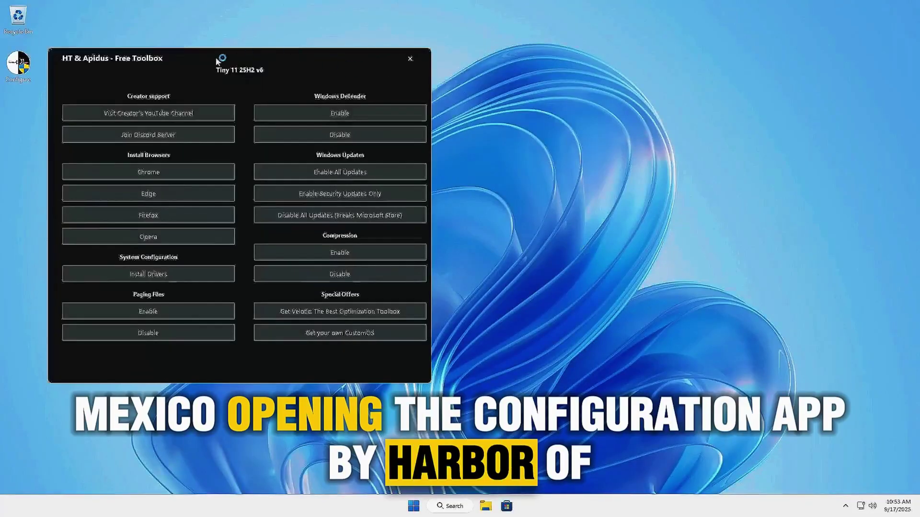
drag(216, 61, 463, 73)
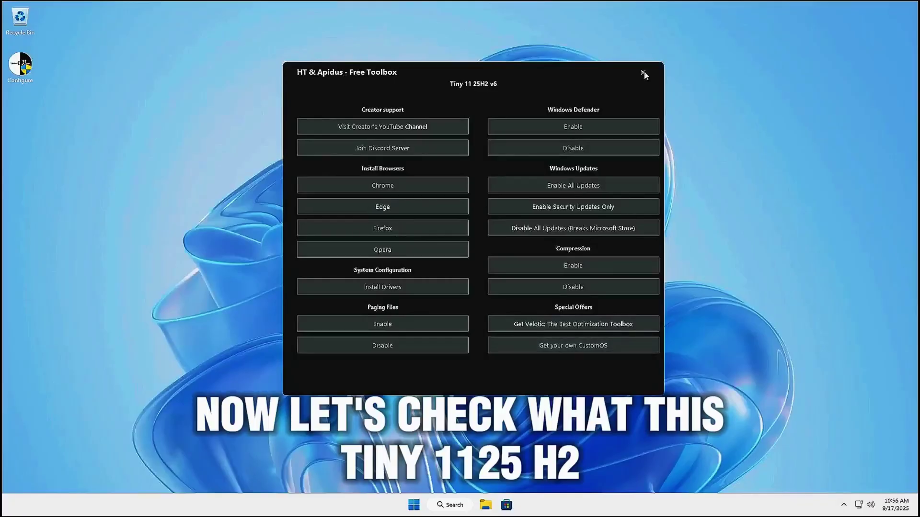
- Close the toolbox and look over the pinned and recommended sections of the Start menu
click(702, 20)
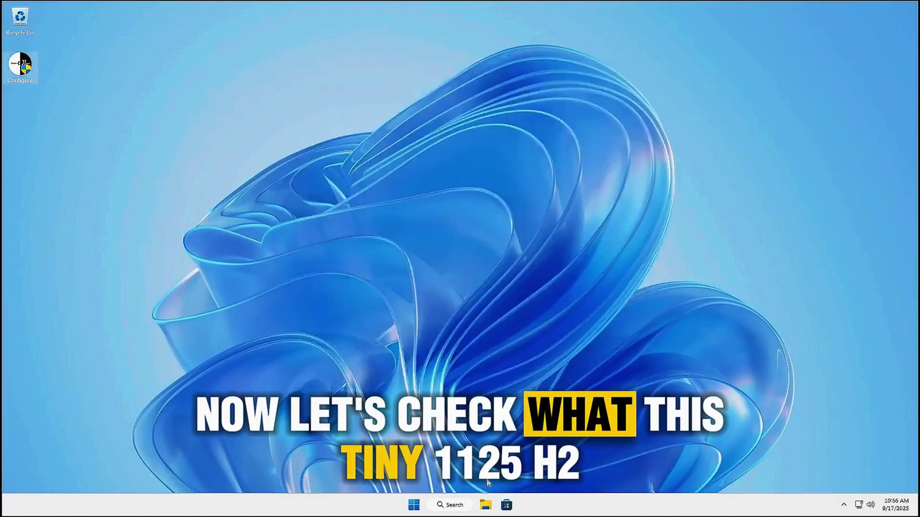
click(413, 509)
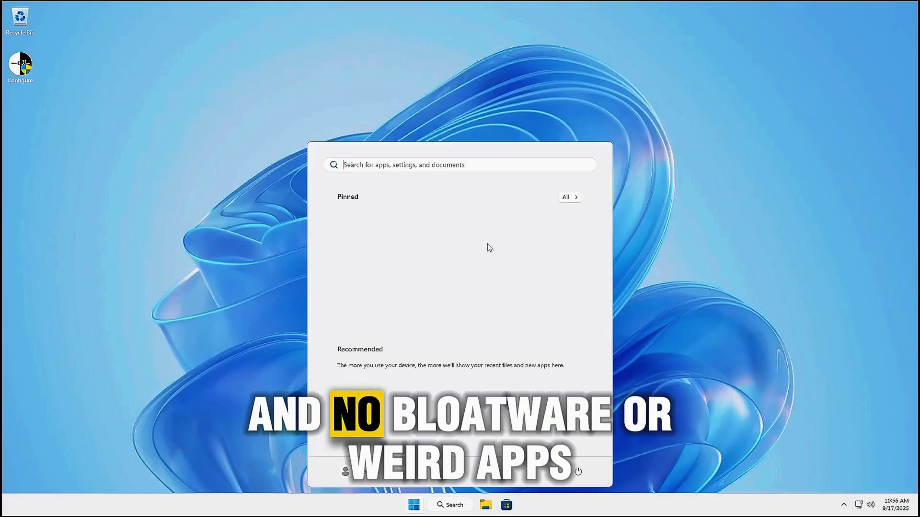
click(700, 292)
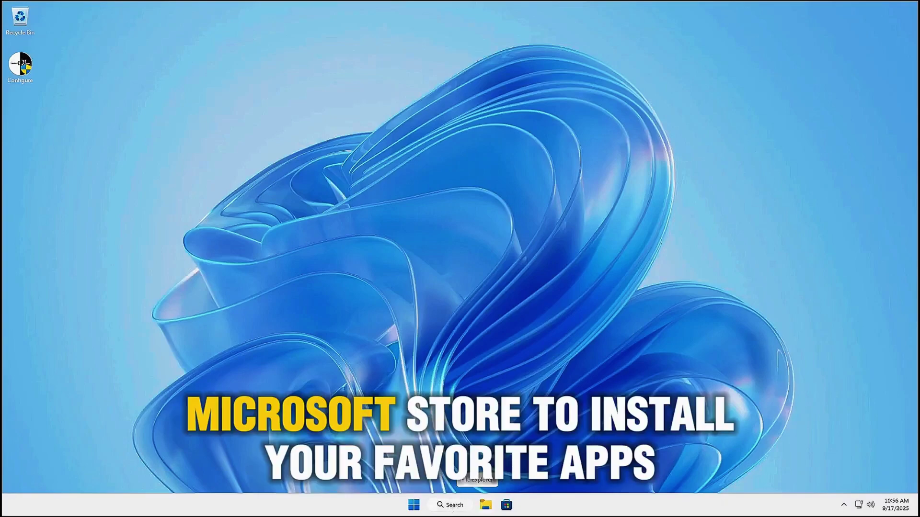
- Open Microsoft Store full screen and search it for whatsapp
click(505, 505)
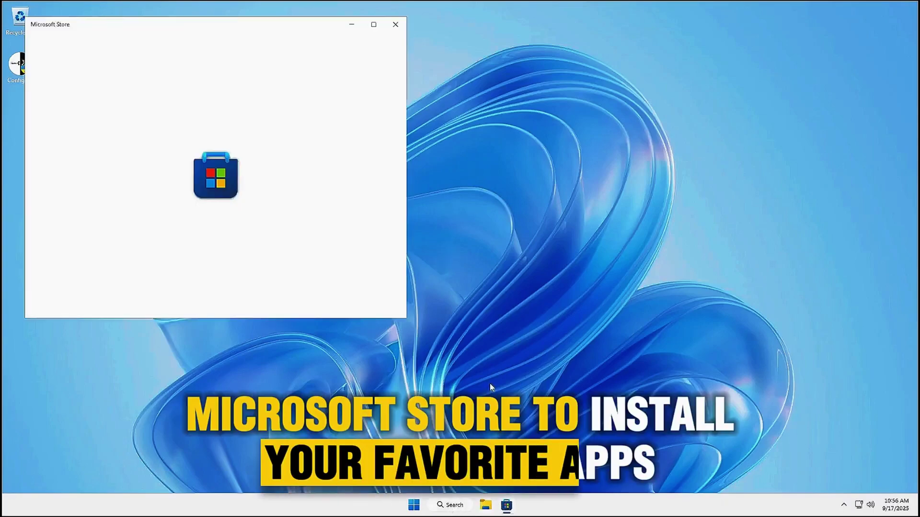
click(374, 25)
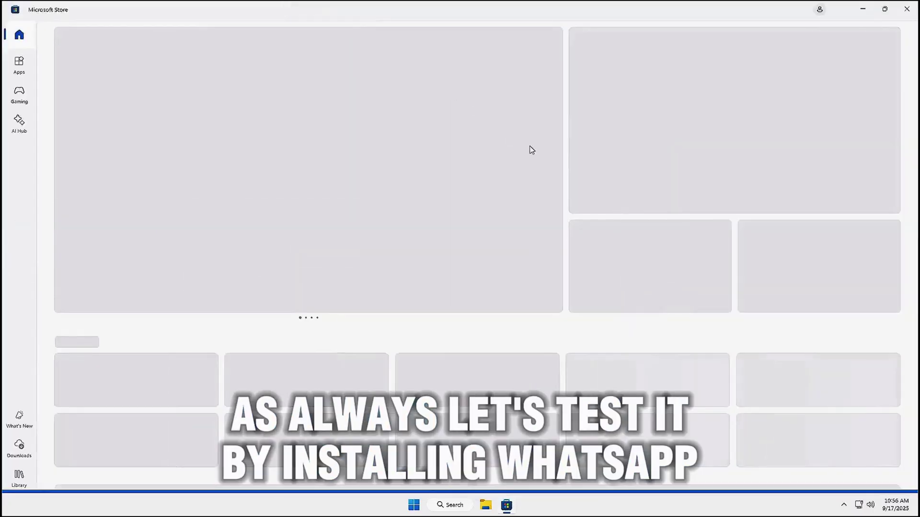
click(343, 13)
text(whatsapp)
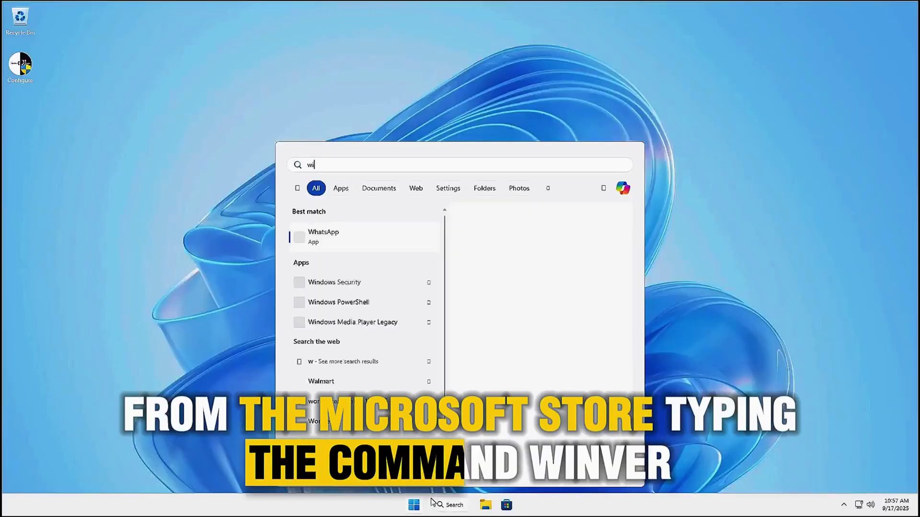
- Run winver to check the Windows version, and view the Memory performance in Task Manager
text(inver)
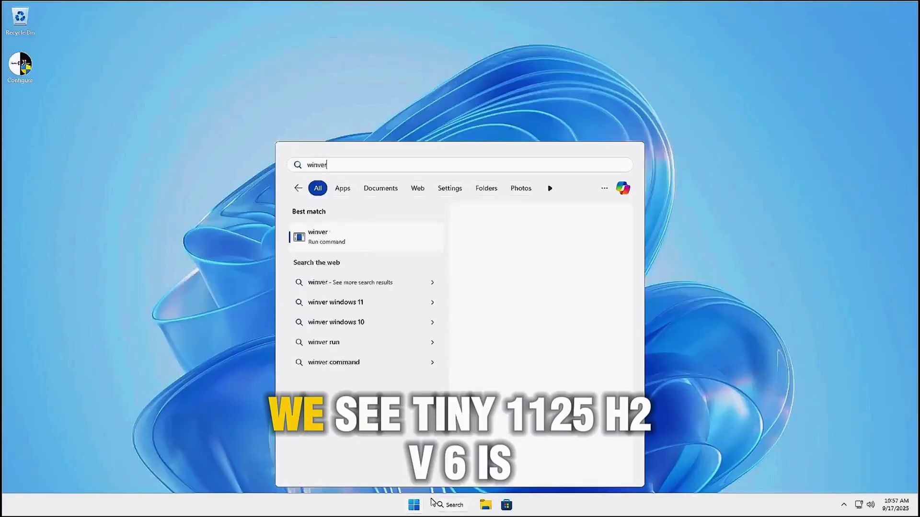
click(369, 235)
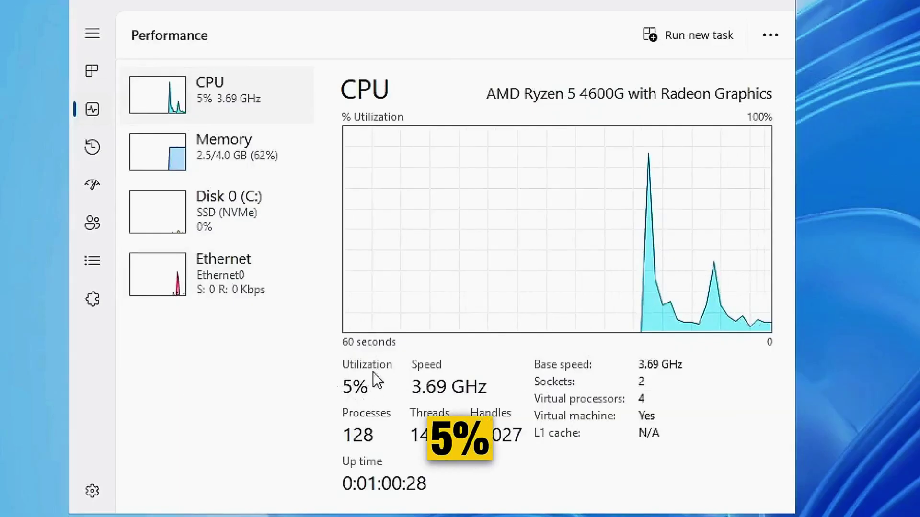
click(224, 156)
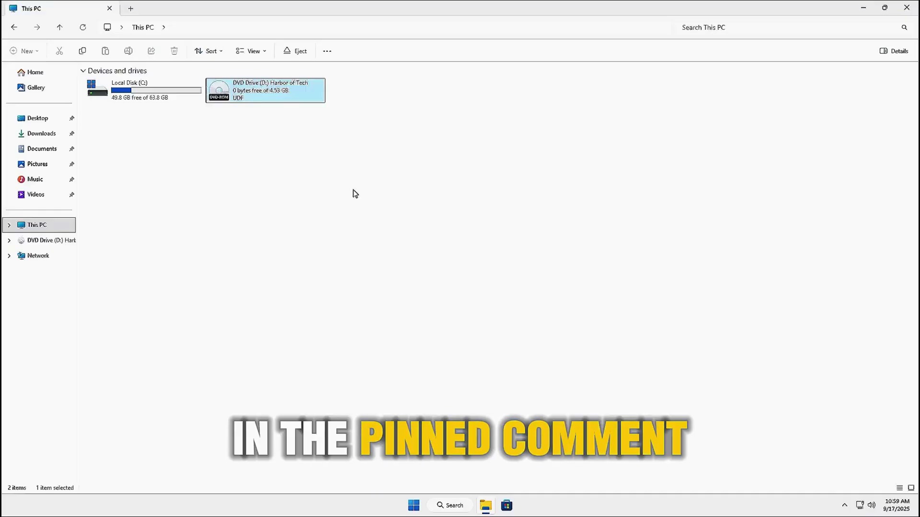
- Open the properties of Local Disk (C:) in This PC and move the dialog aside to read its disk usage
right_click(139, 96)
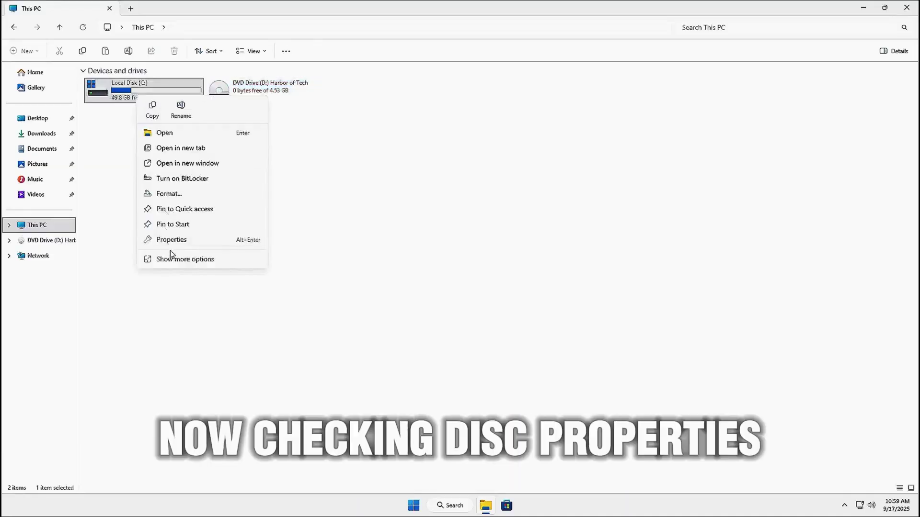
click(190, 242)
drag(215, 107, 705, 68)
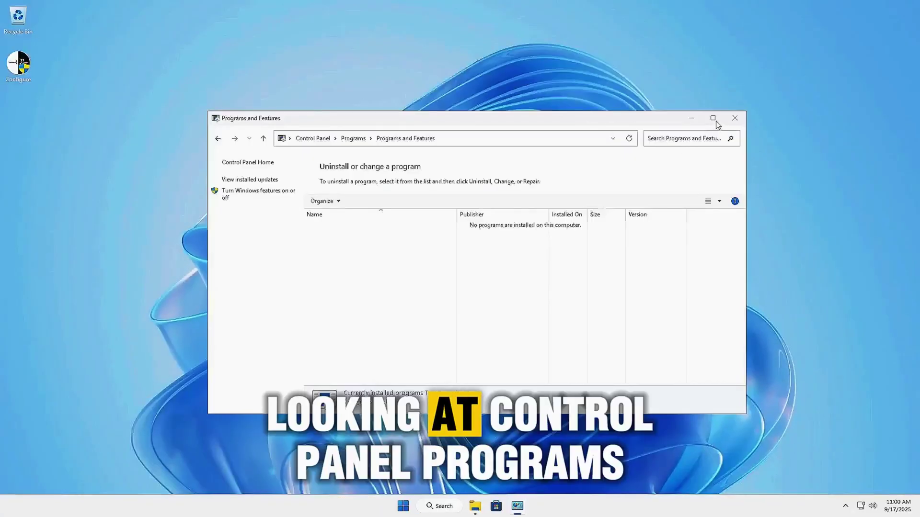
- Maximize Programs and Features and examine the .NET Framework 3.5 and 4.8 entries in Windows Features
click(713, 118)
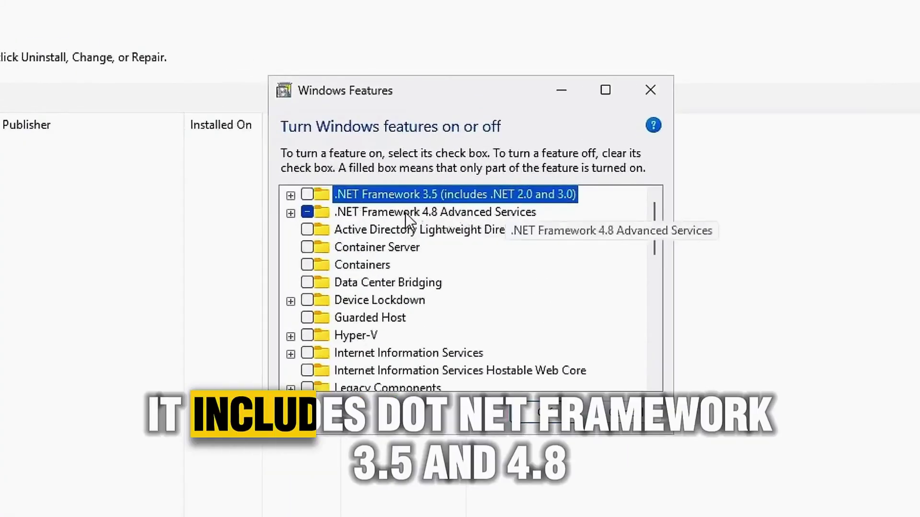
click(397, 213)
click(409, 197)
click(409, 212)
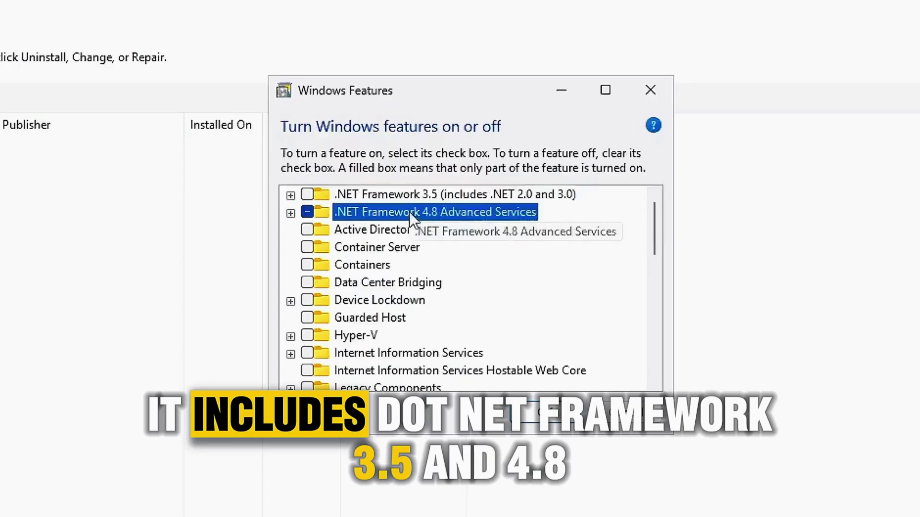
- Examine the Media Features, Microsoft Print to PDF, and Print and Document Services entries in Windows Features
scroll(481, 259, down, 2)
click(384, 281)
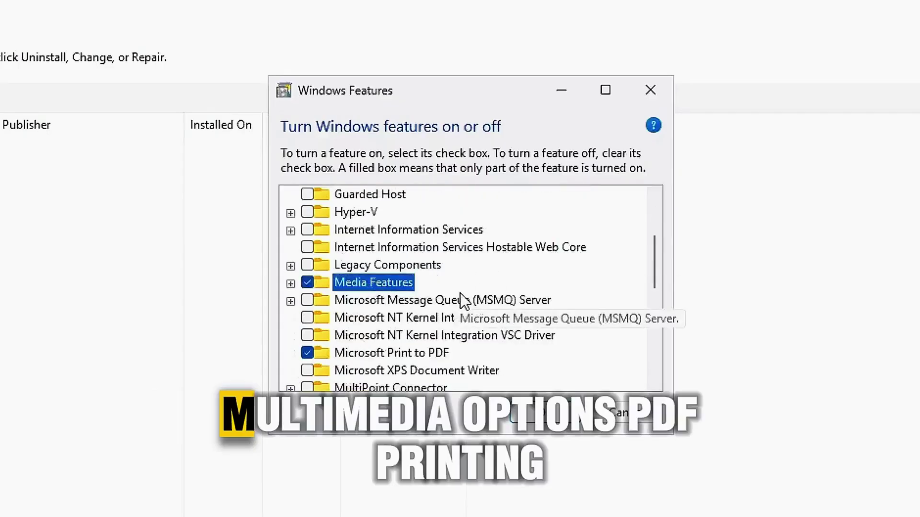
scroll(459, 292, down, 2)
click(411, 271)
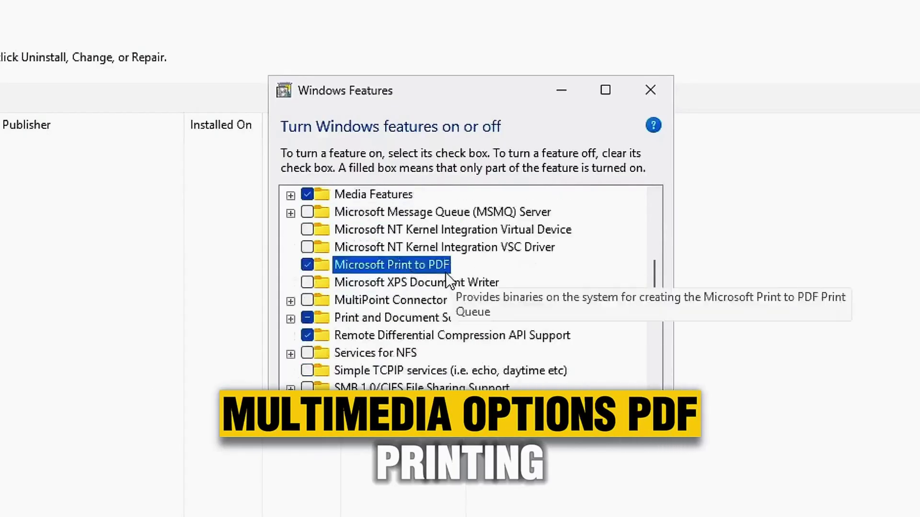
scroll(445, 272, down, 1)
click(421, 258)
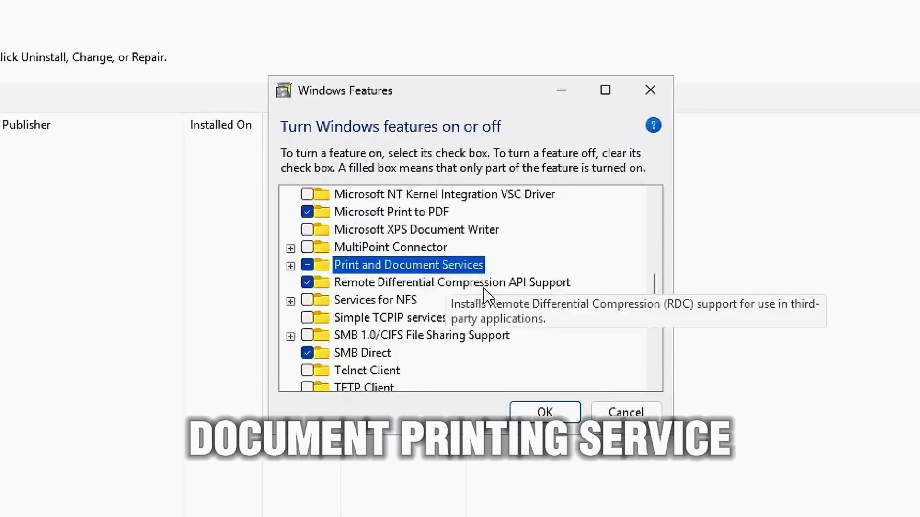
- Examine the SMB Direct and Work Folders Client entries in Windows Features
scroll(484, 288, down, 1)
scroll(469, 288, down, 1)
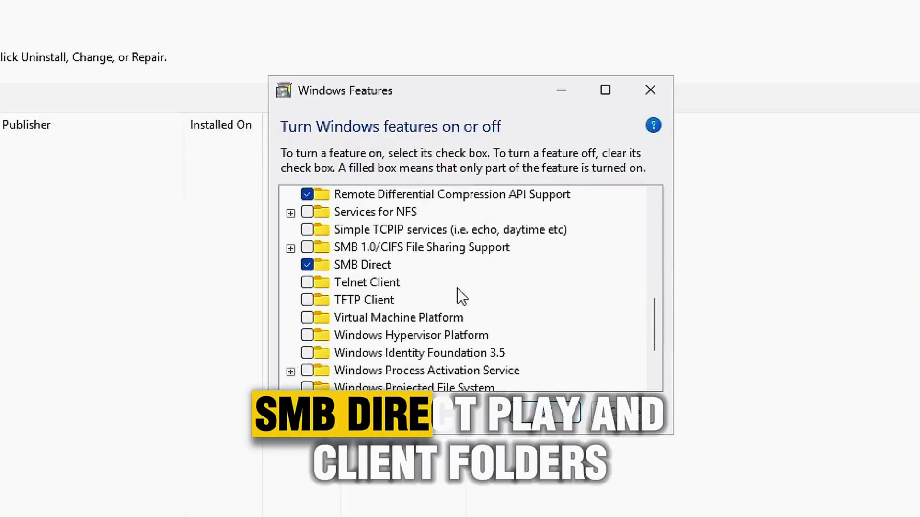
click(346, 264)
scroll(440, 271, down, 2)
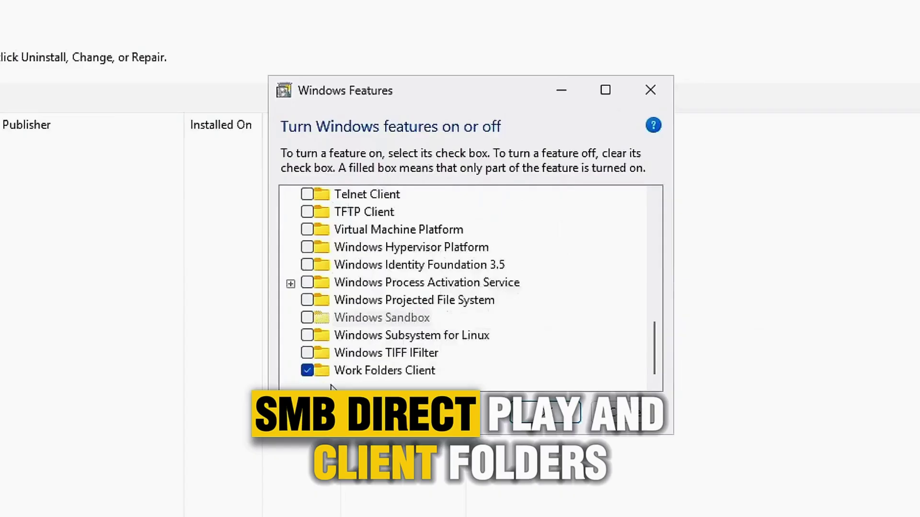
click(378, 372)
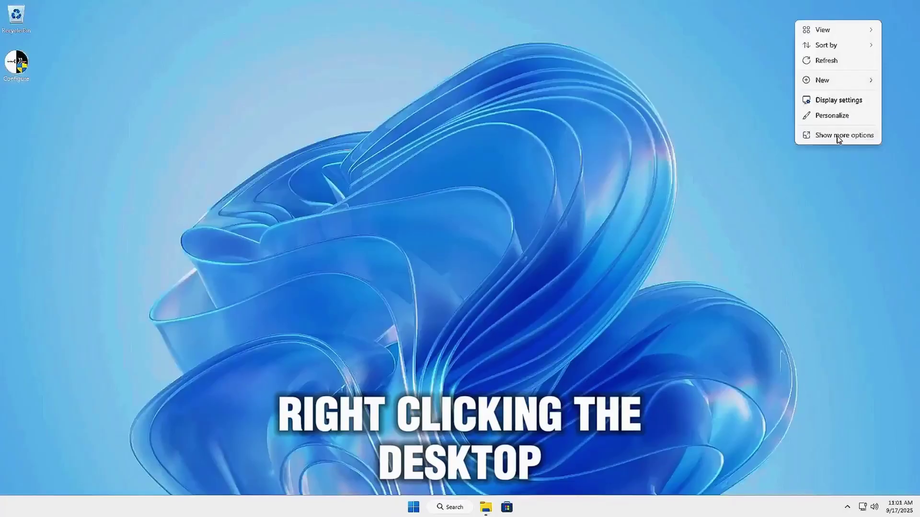
- Expand the desktop's context menu to show its additional options
click(837, 136)
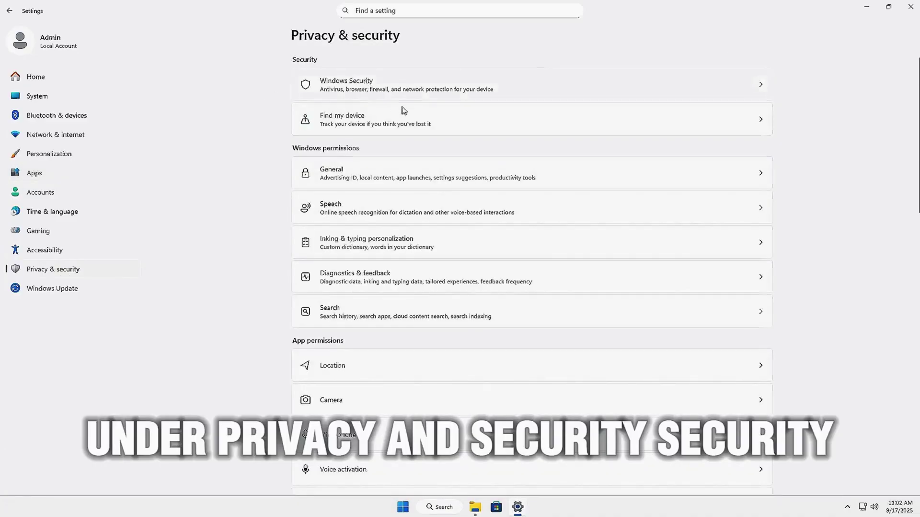
- Open Windows Security from the Privacy & security settings and move its window clear of the screen edge
click(400, 97)
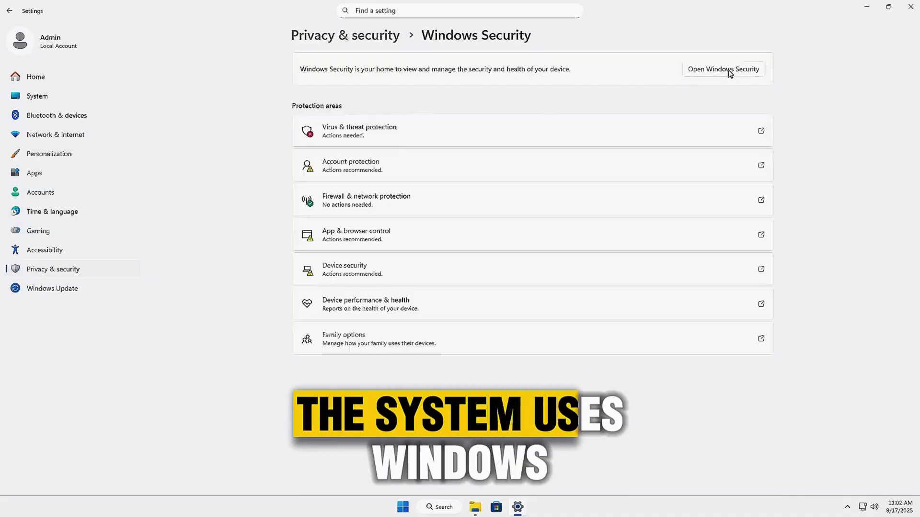
click(726, 73)
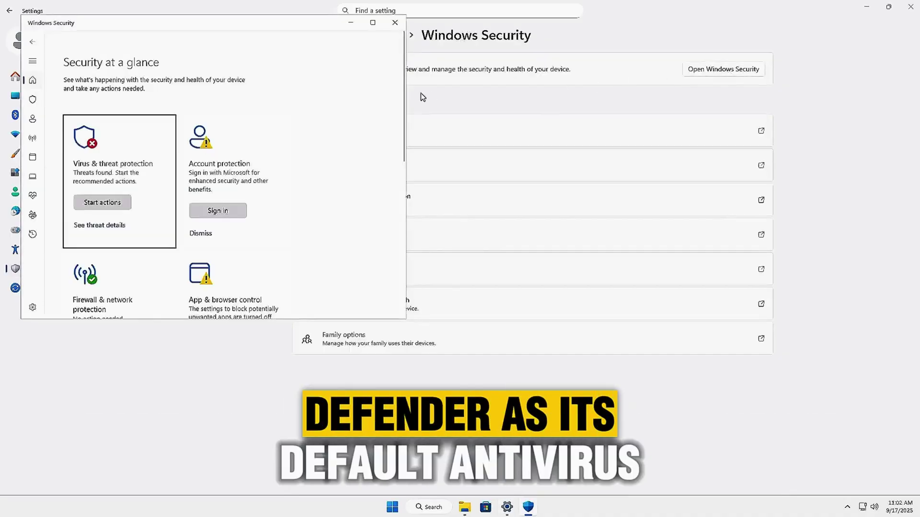
drag(229, 28, 544, 77)
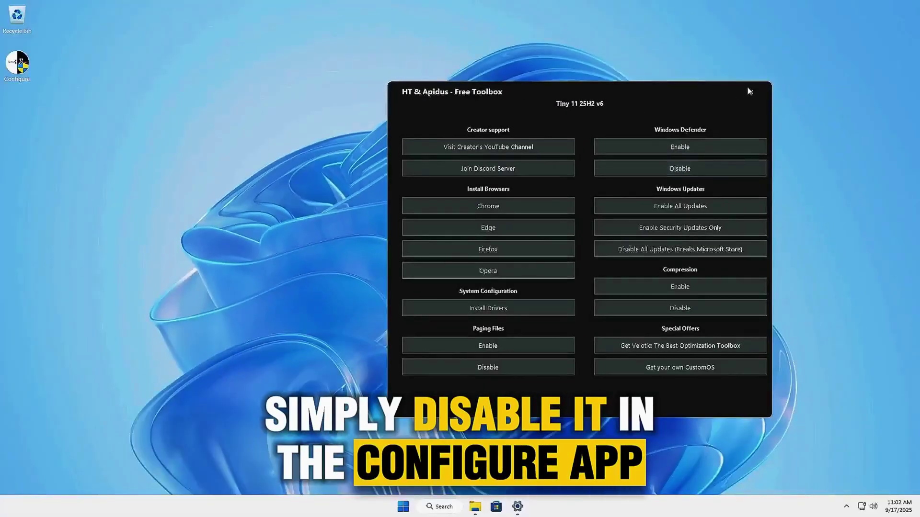
- Close the toolbox, resume the paused Windows updates, and leave Settings
click(749, 91)
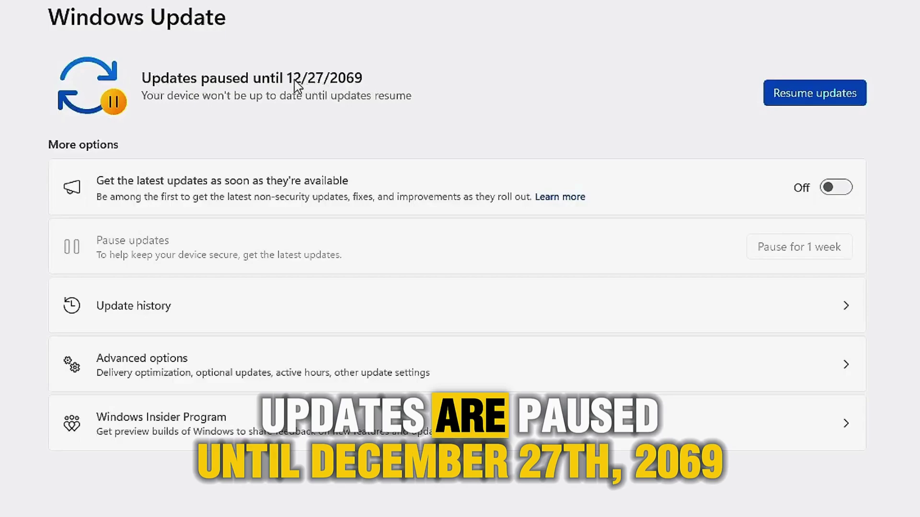
click(824, 98)
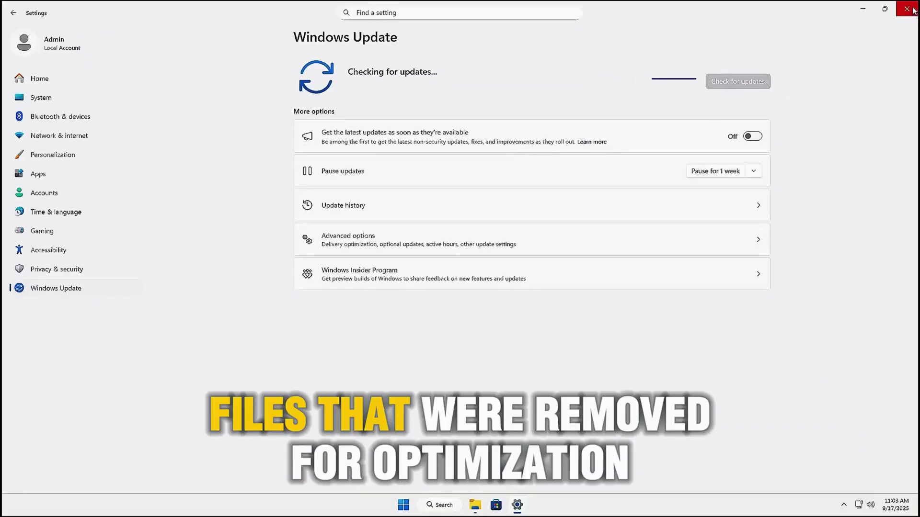
click(909, 14)
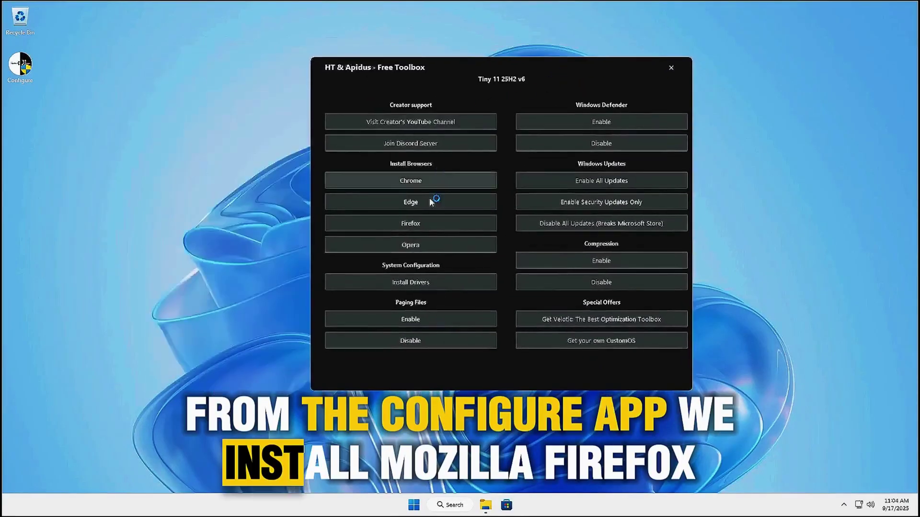
- Install the Firefox browser from the toolbox
click(410, 223)
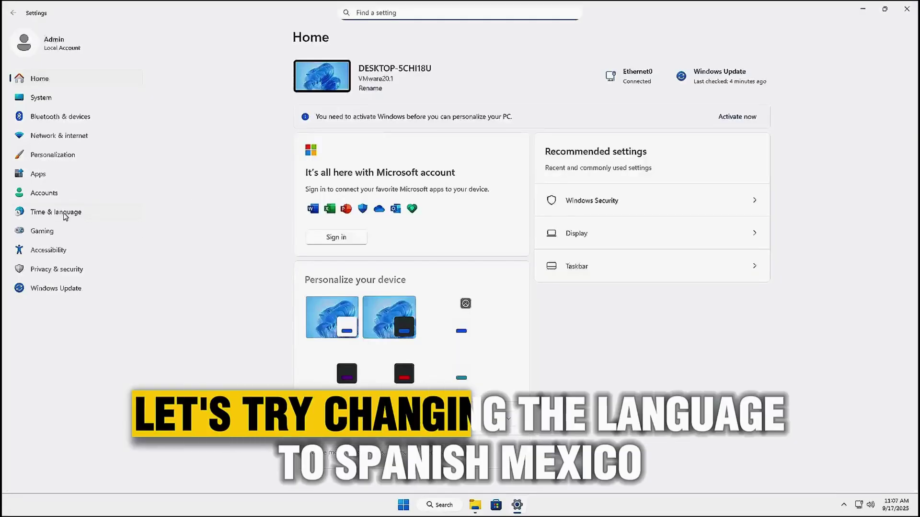
- Open the Time & language settings
click(65, 216)
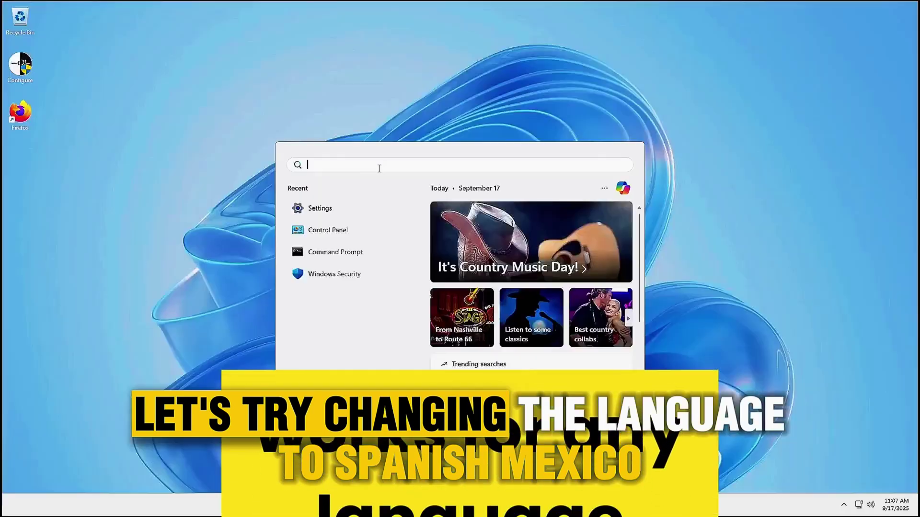
- Open Windows PowerShell as administrator and run install-language with the language es-mx
text(pc)
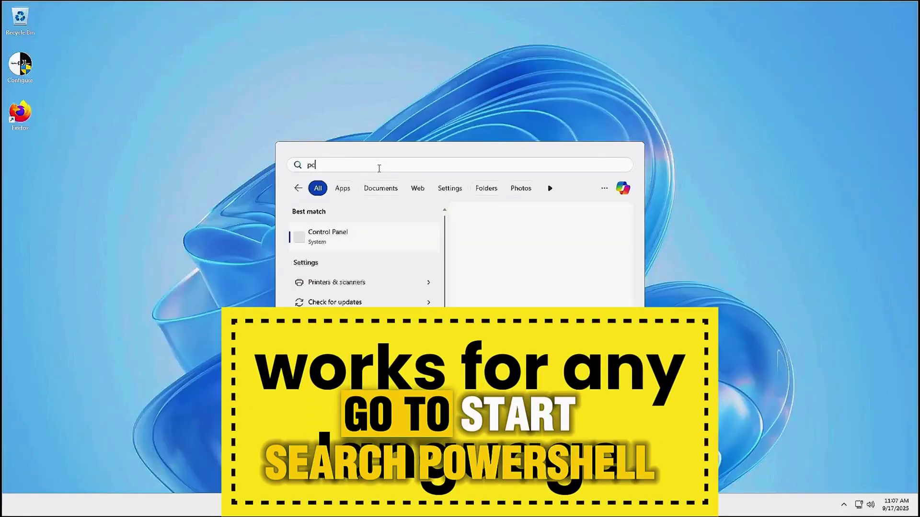
text(we)
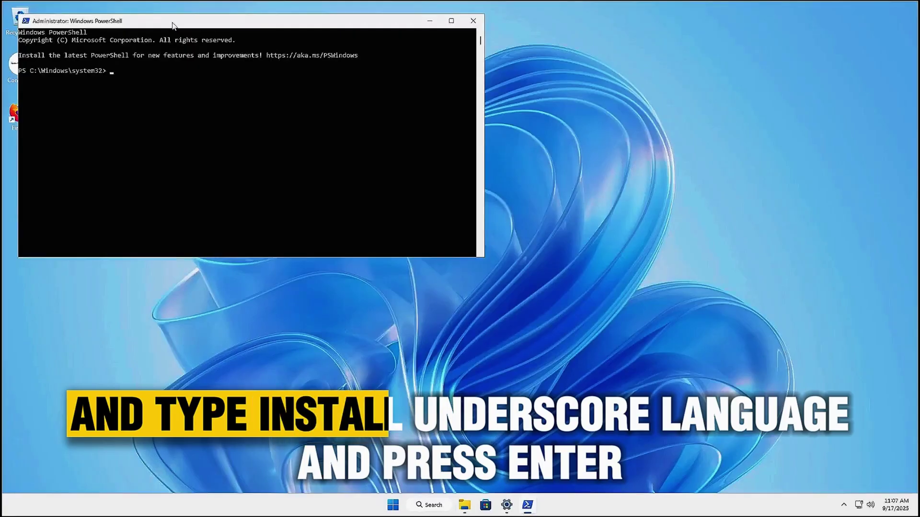
text(install-language)
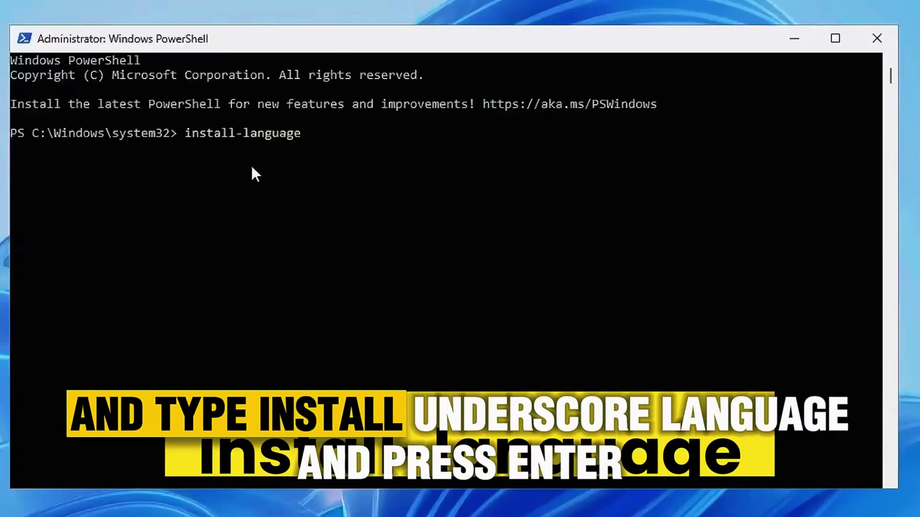
key(Return)
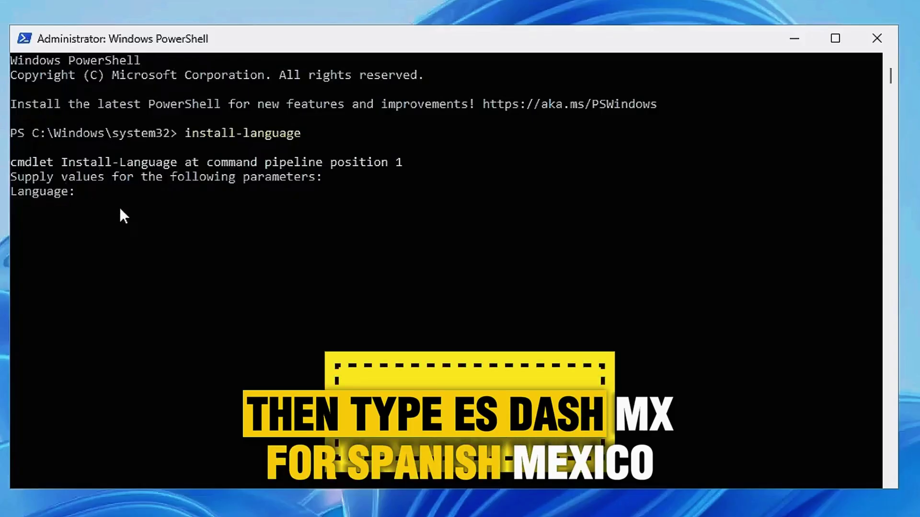
text(es)
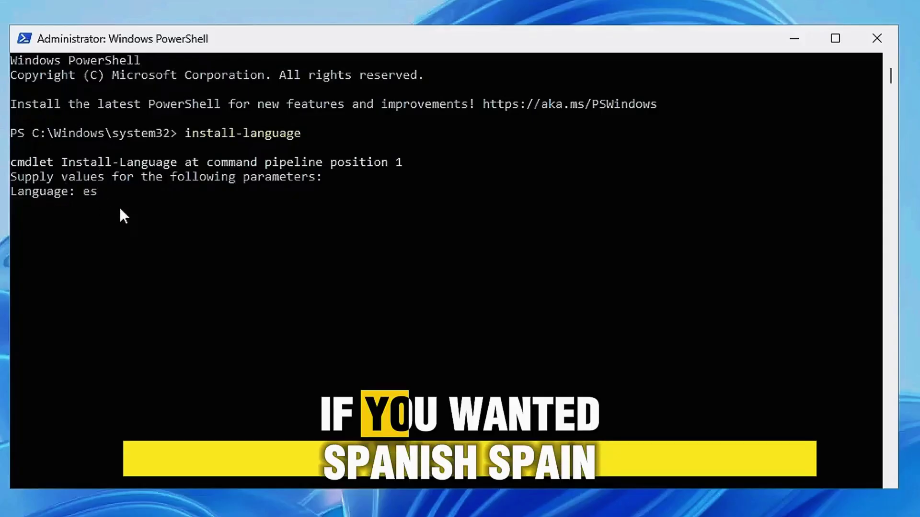
text(-mx)
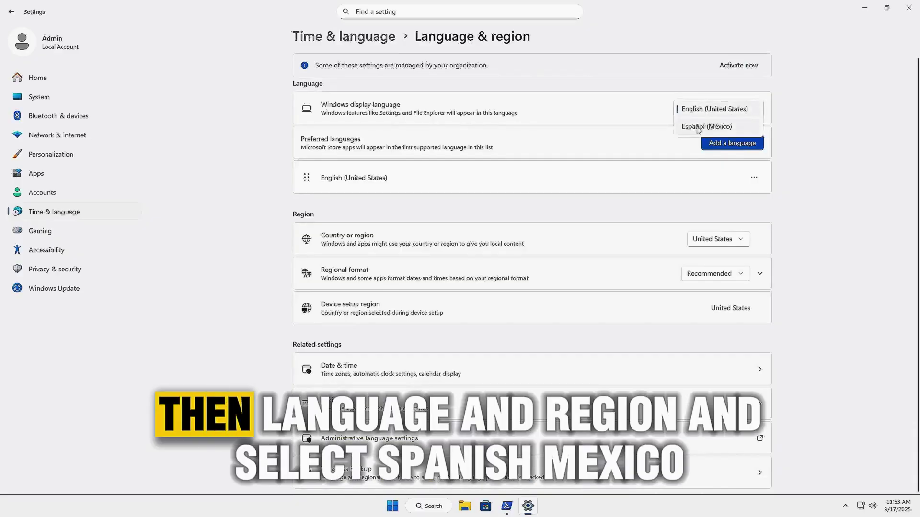
- Apply Español (México) as the display language for Windows, copying the settings to the welcome screen, and restart the system
click(701, 127)
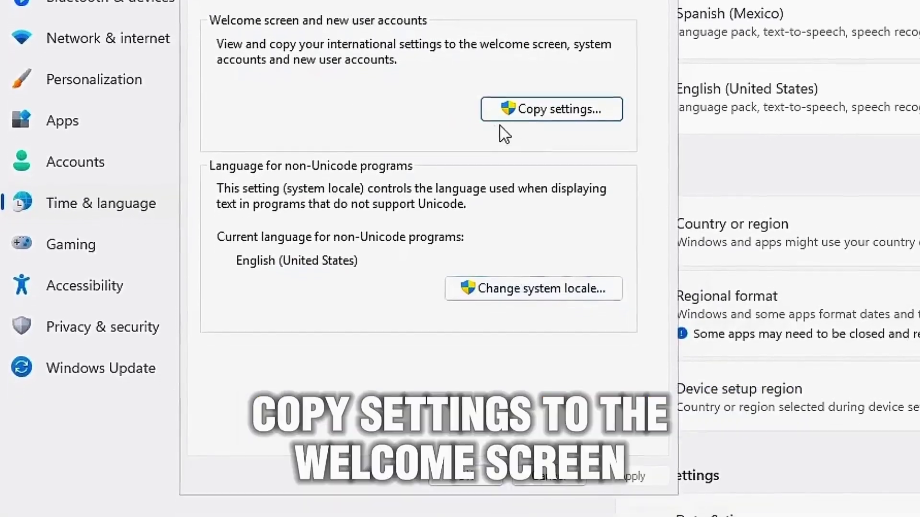
click(551, 98)
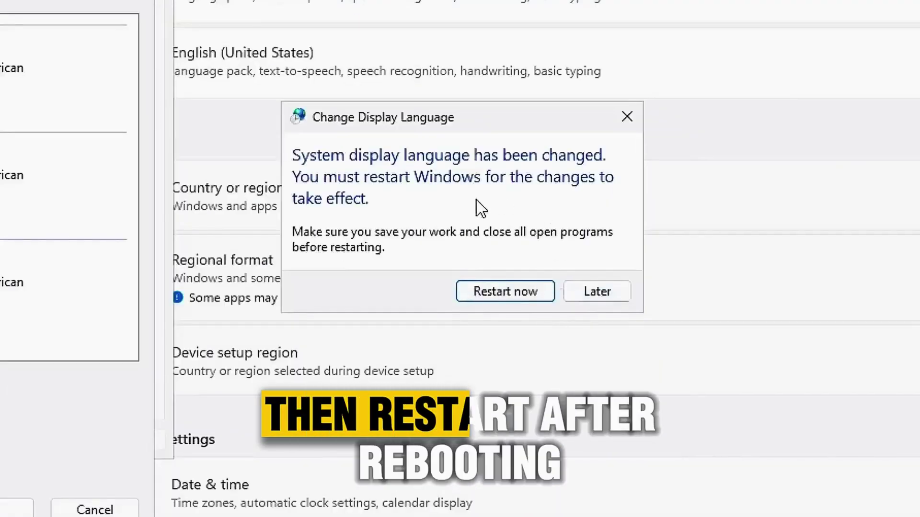
click(487, 293)
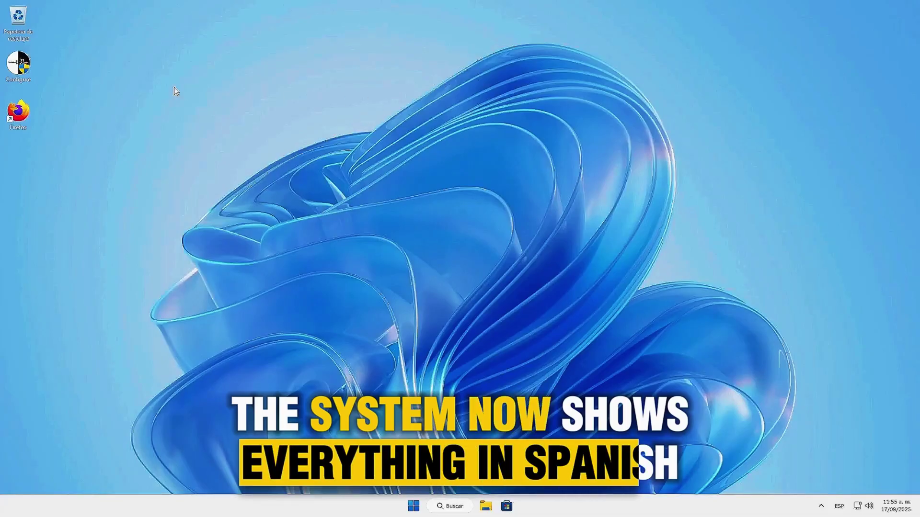
- Check the quick-access folders and the drives under Este equipo in a maximized File Explorer window, and close it
key(super+e)
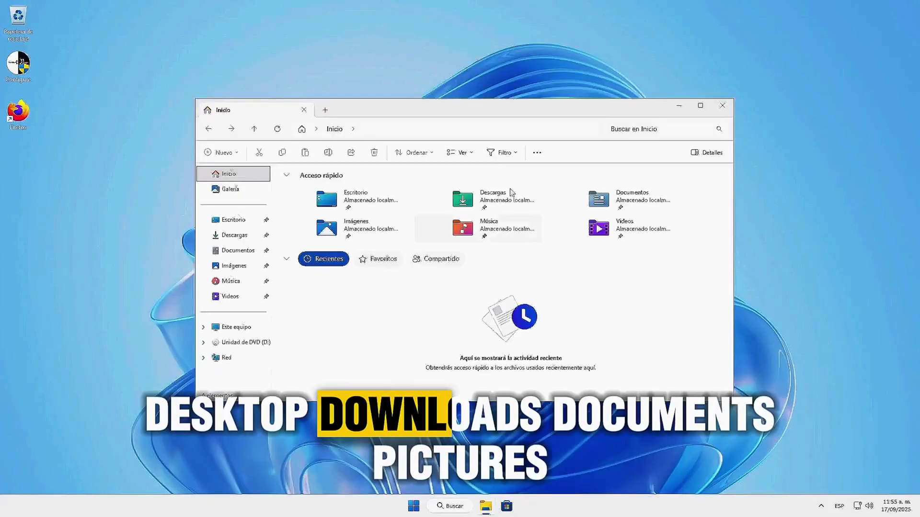
click(700, 106)
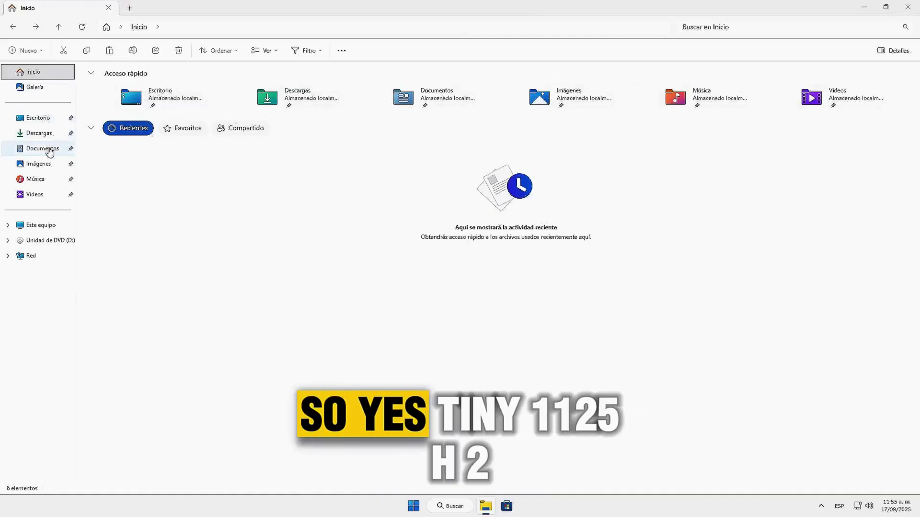
click(37, 227)
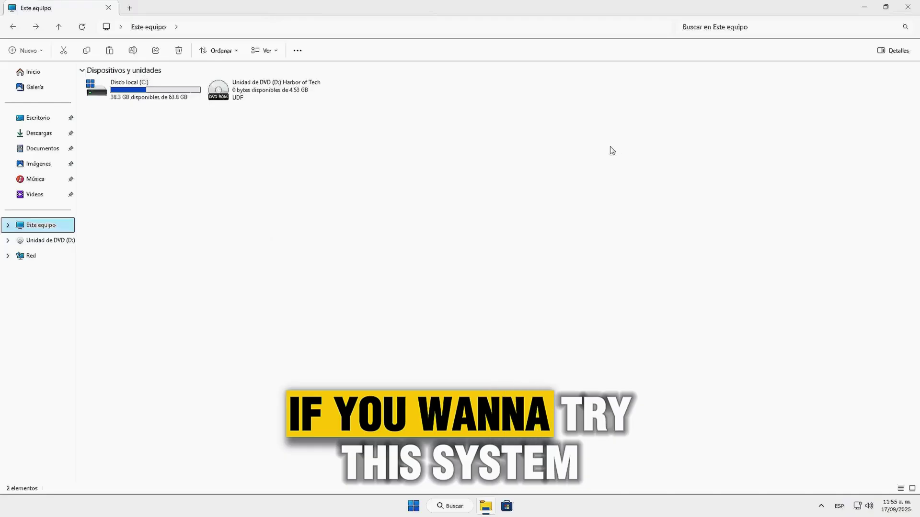
click(913, 9)
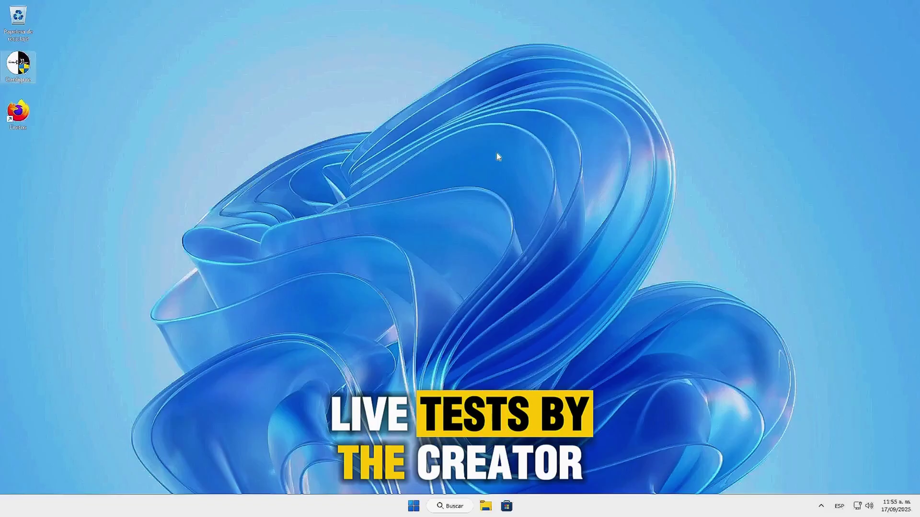